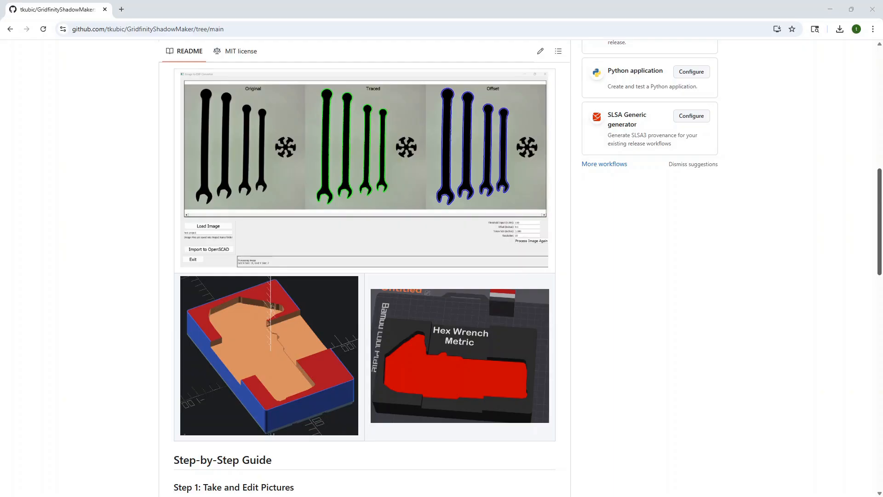
Review the GridfinityShadowMaker README on GitHub and its Code download options
drag(880, 182, 880, 390)
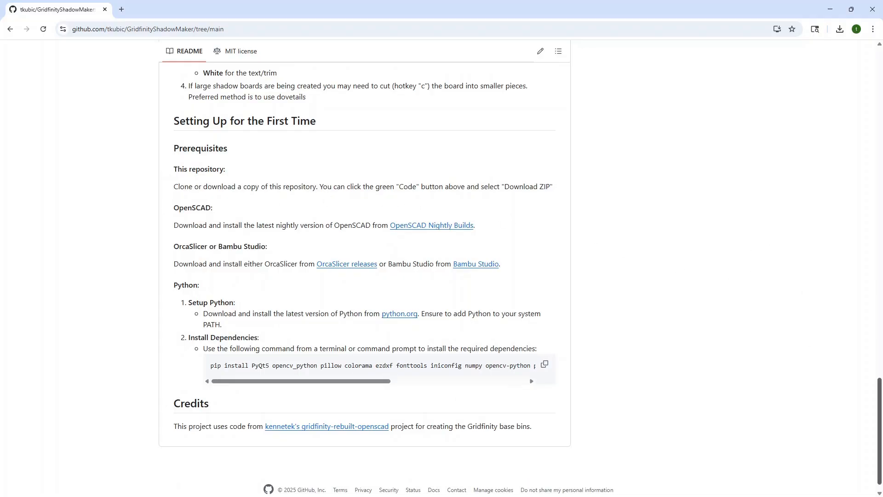
scroll(864, 147, up, 20)
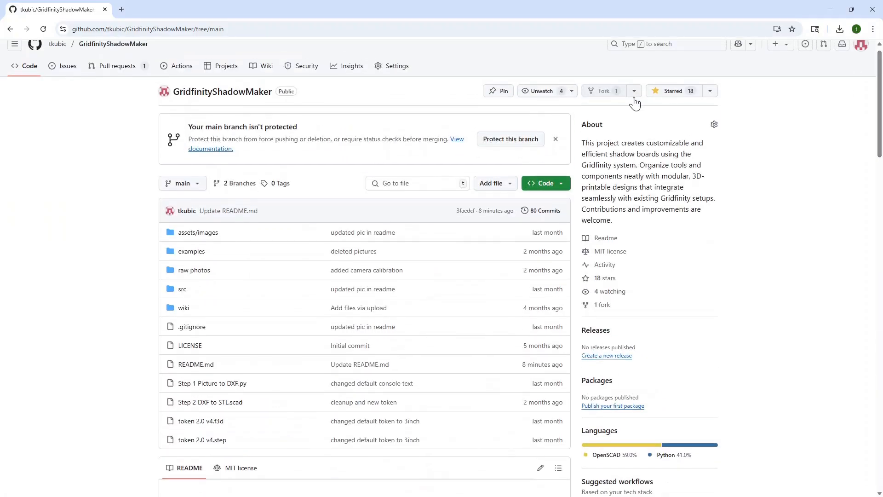
click(561, 184)
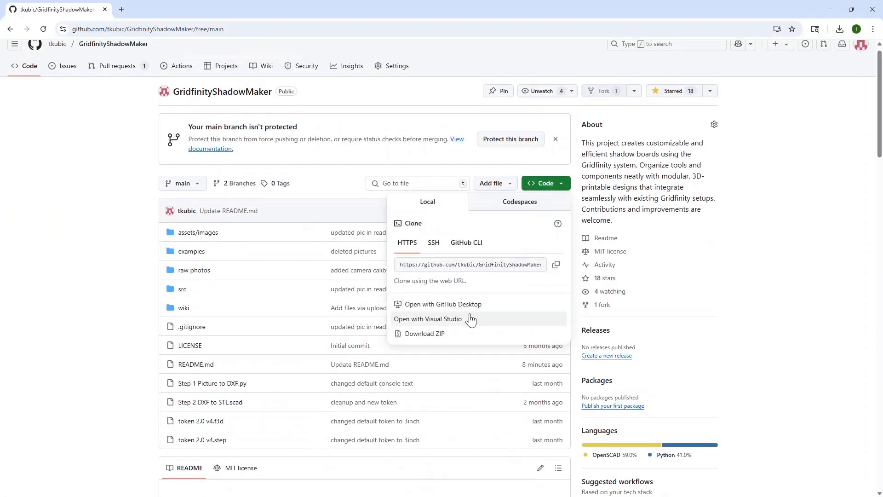
click(817, 212)
drag(879, 120, 868, 435)
scroll(670, 336, down, 1)
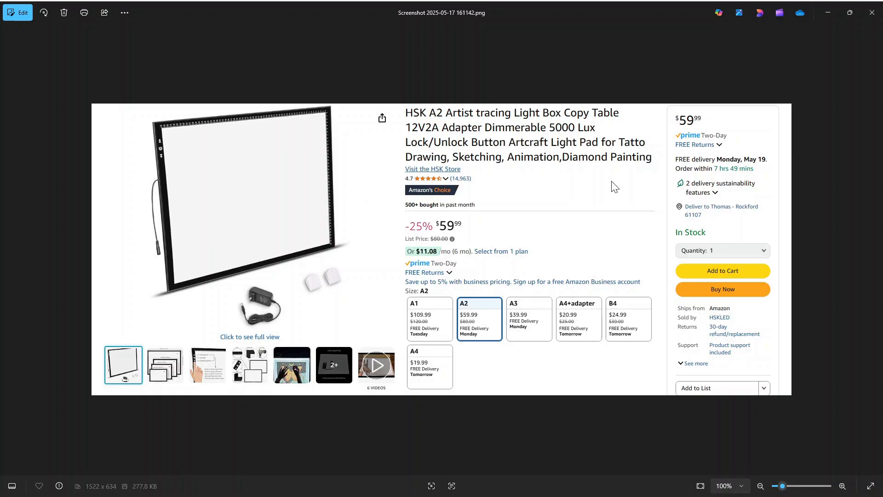
click(826, 12)
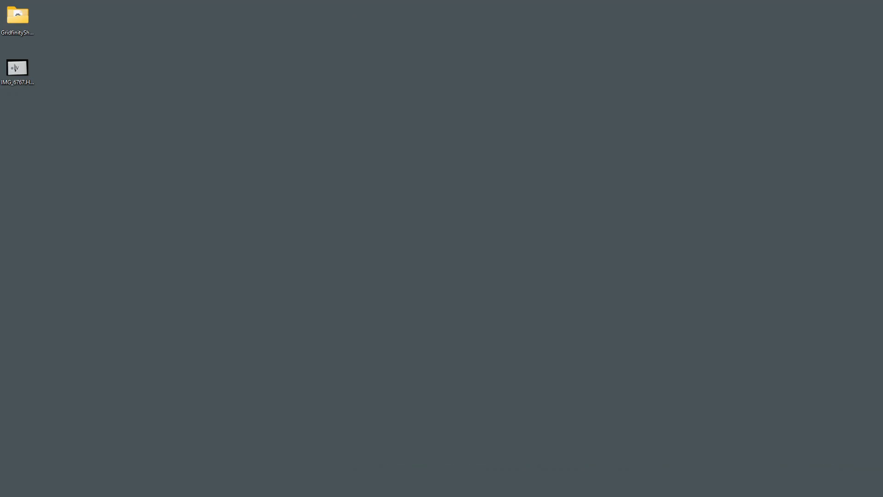
Open the photo IMG_6767.HEIC in Paint
right_click(15, 63)
mouse_move(74, 112)
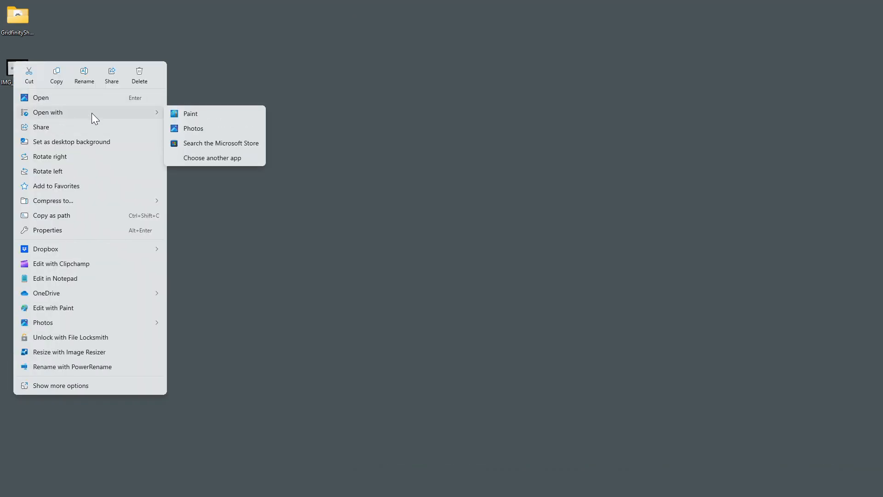
click(203, 115)
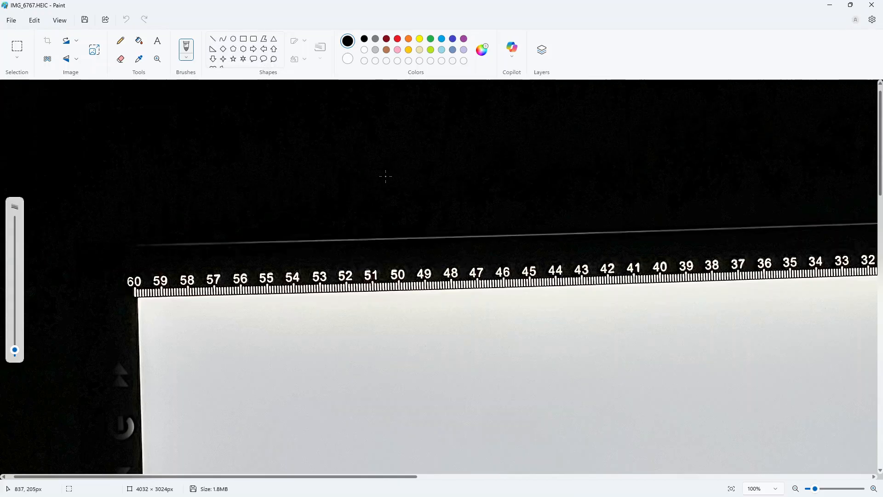
Crop the photo to a rectangle enclosing the token, the pliers and the cutters
ctrl+scroll(424, 169, down, 5)
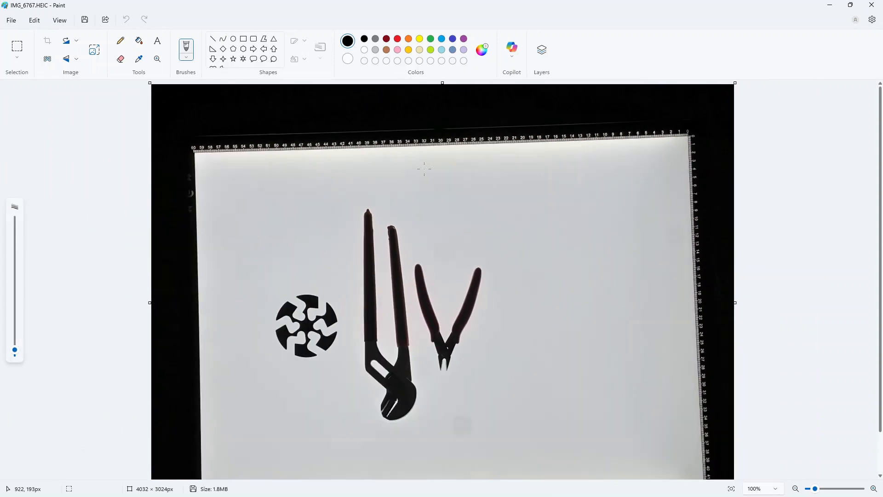
scroll(311, 297, down, 1)
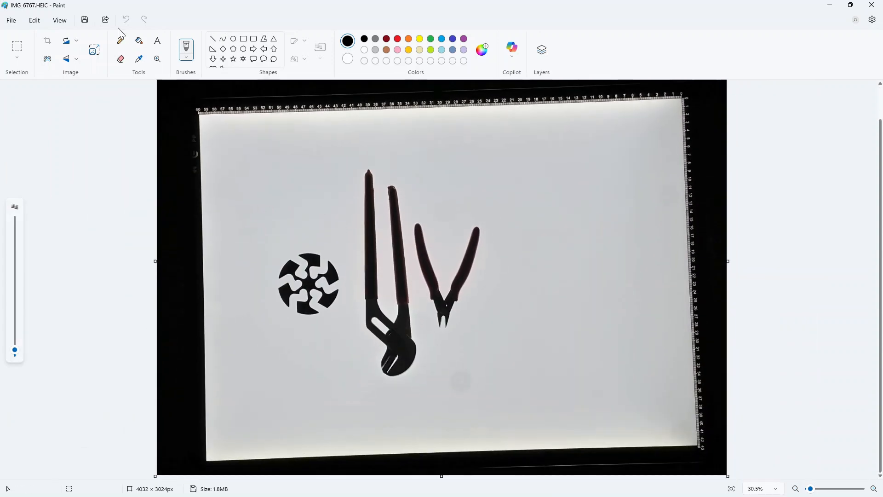
click(17, 47)
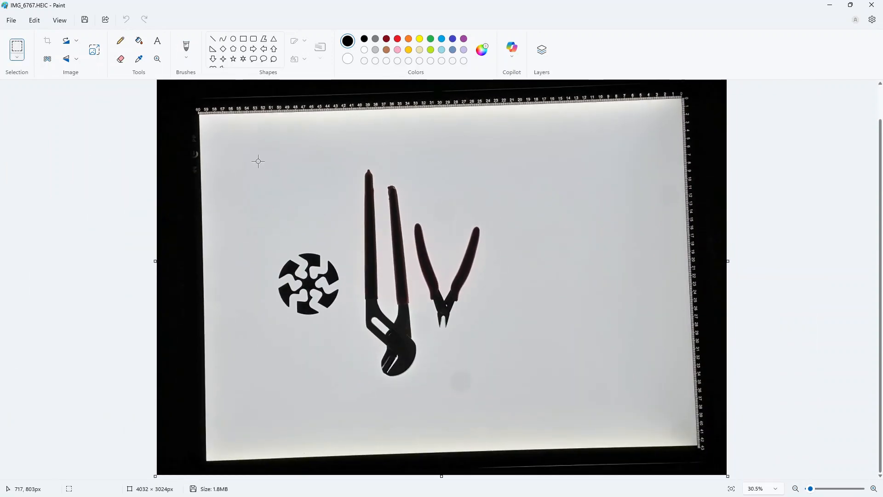
drag(258, 157, 554, 396)
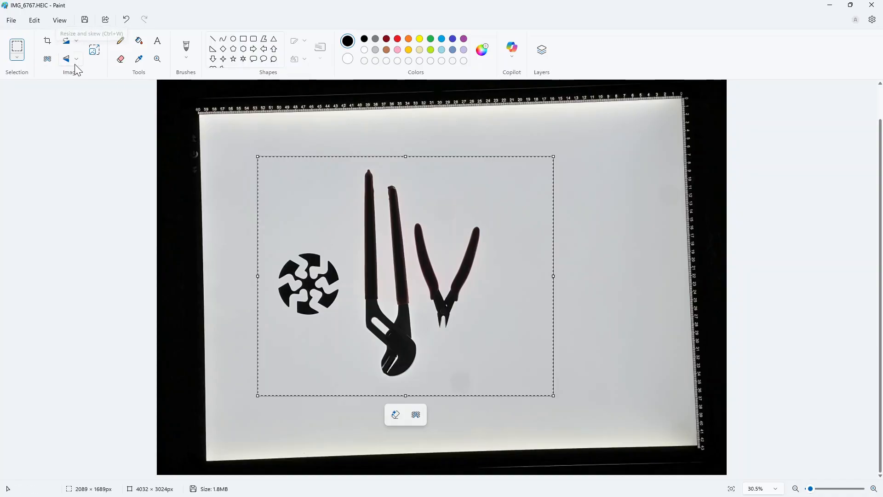
click(48, 41)
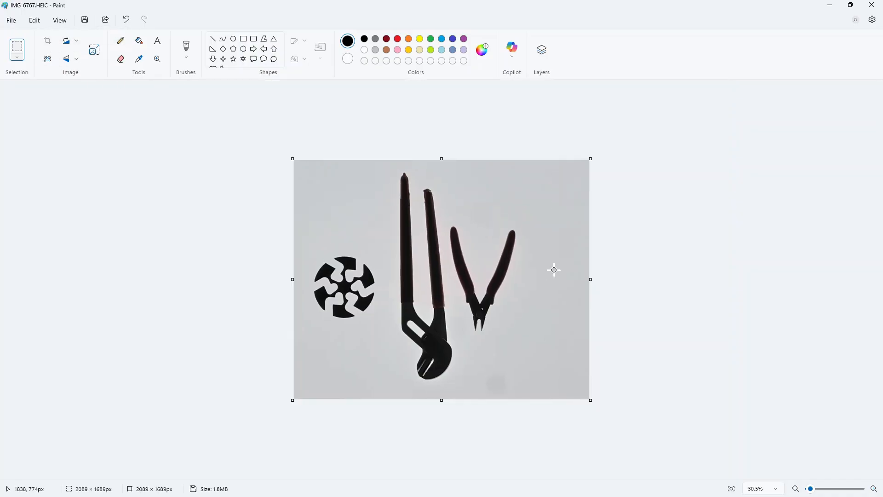
Paint black with a large brush over the see-through gaps in the pliers' handle and jaw
ctrl+scroll(473, 312, up, 2)
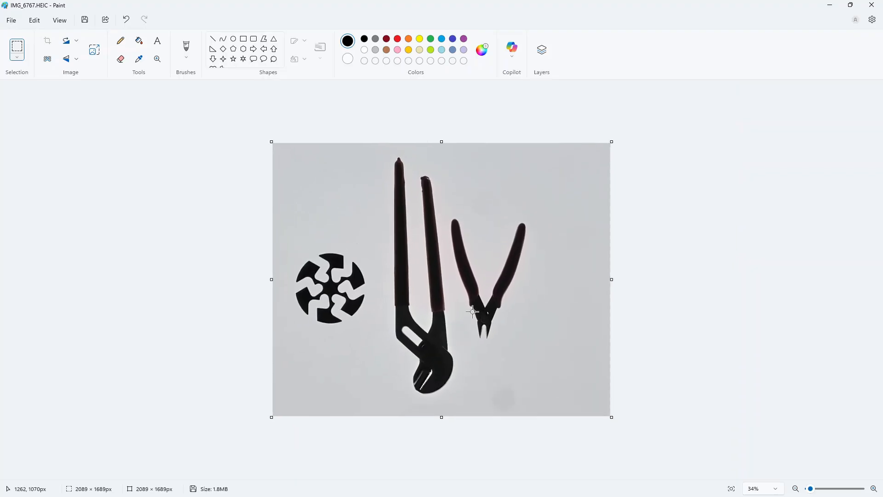
ctrl+scroll(473, 311, up, 2)
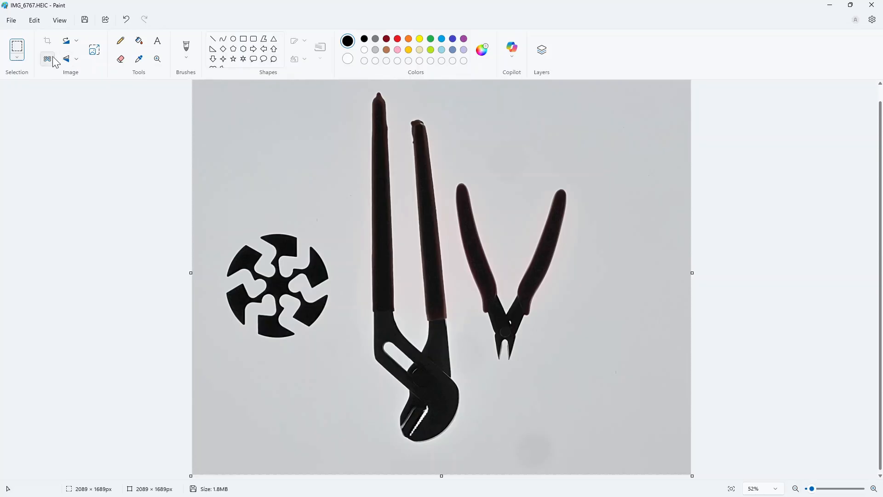
click(187, 48)
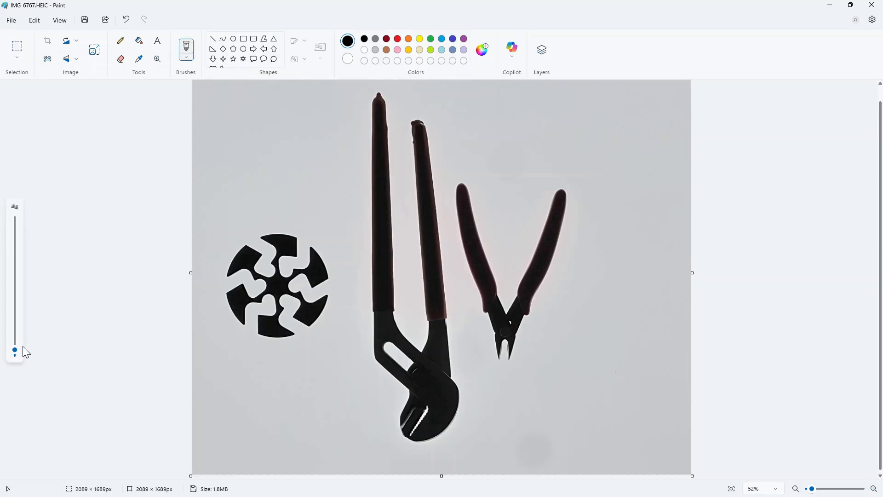
drag(16, 352, 17, 288)
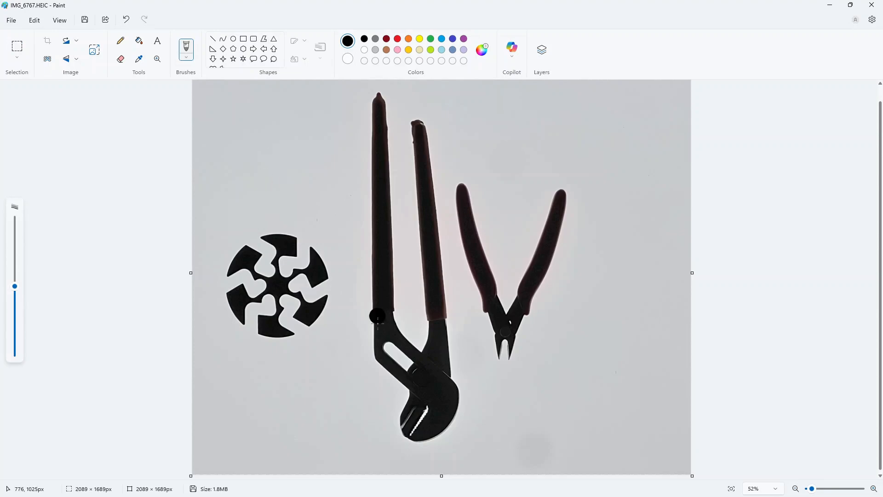
click(389, 346)
mouse_move(389, 346)
mouse_down()
mouse_move(437, 392)
mouse_move(422, 404)
mouse_move(425, 425)
mouse_move(411, 428)
mouse_move(413, 414)
mouse_move(407, 423)
mouse_up()
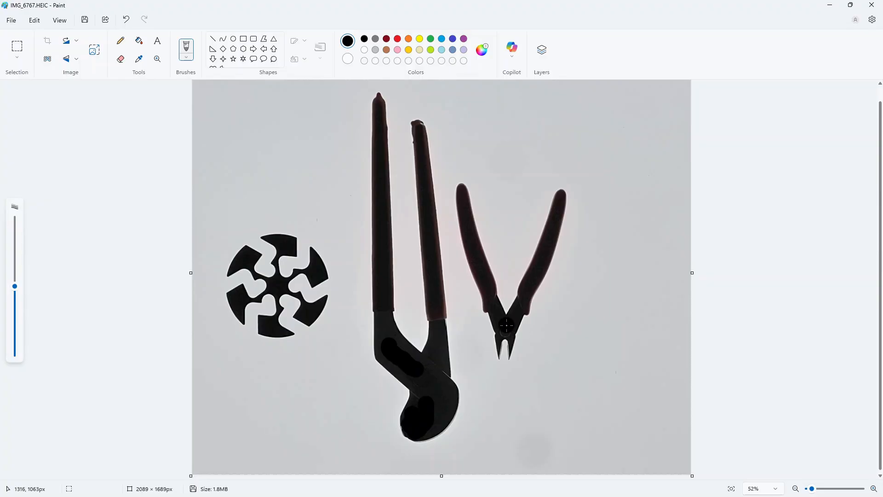
Fill the gap in the cutters' jaw with a smaller brush, save the image and close Paint
drag(15, 286, 15, 310)
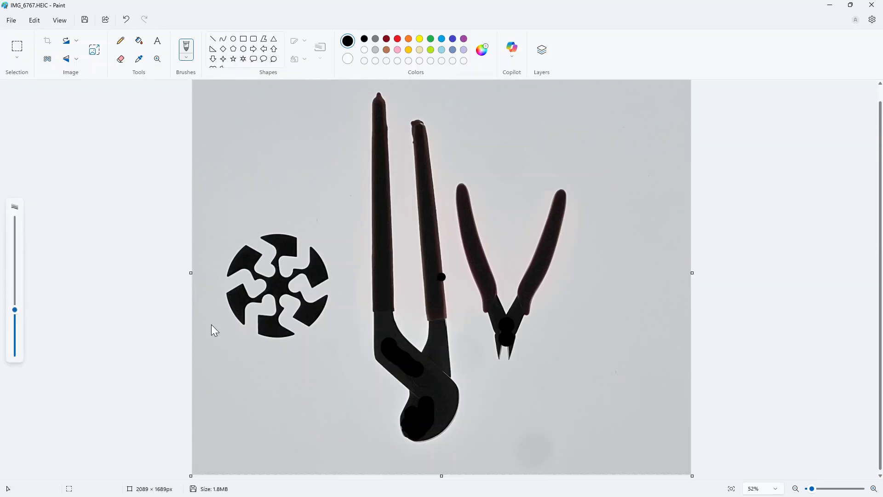
drag(504, 350, 501, 359)
click(86, 21)
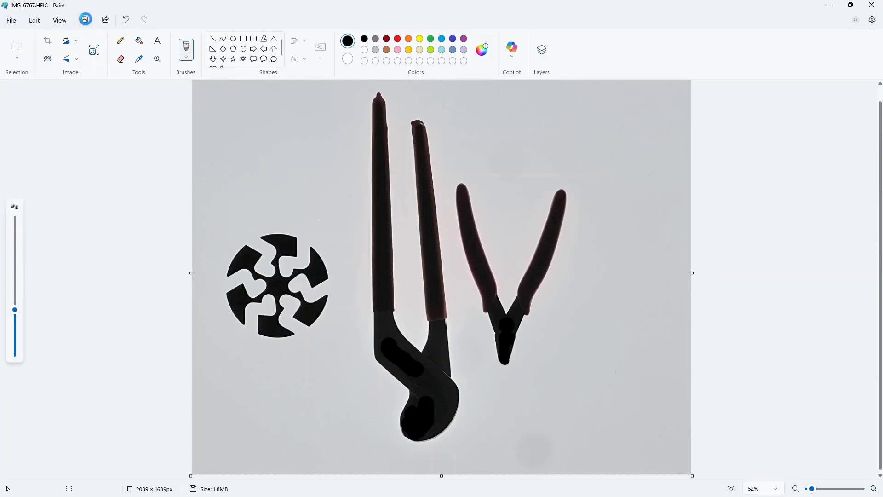
click(872, 6)
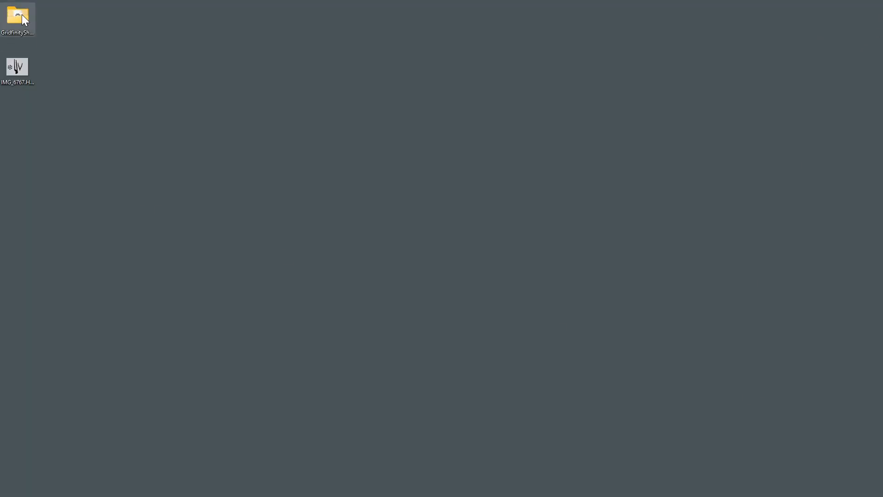
Enter test as the project name in the Image to DXF Converter
drag(882, 52, 322, 114)
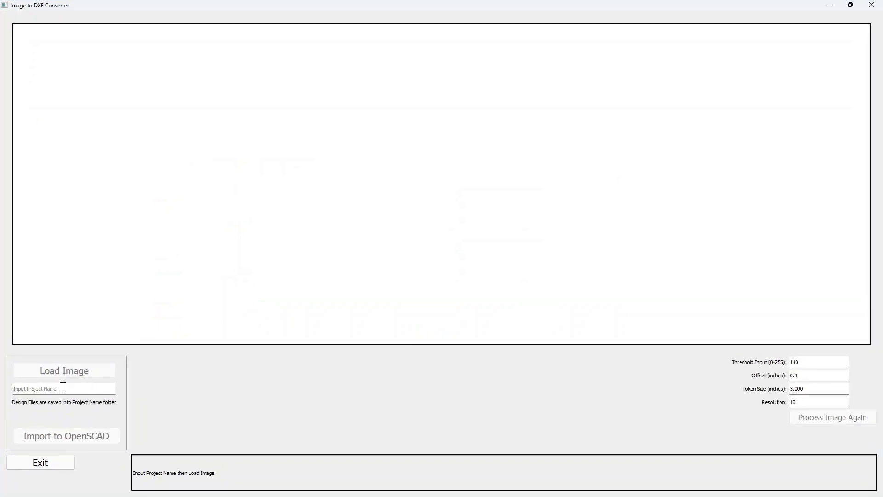
text(test)
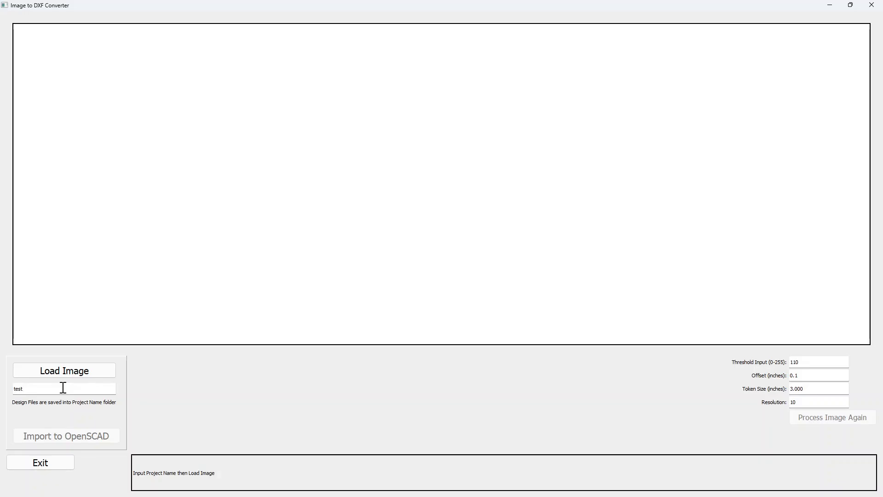
click(63, 387)
Load the image IMG_6767.jpg from the Desktop for tracing
click(66, 372)
click(94, 370)
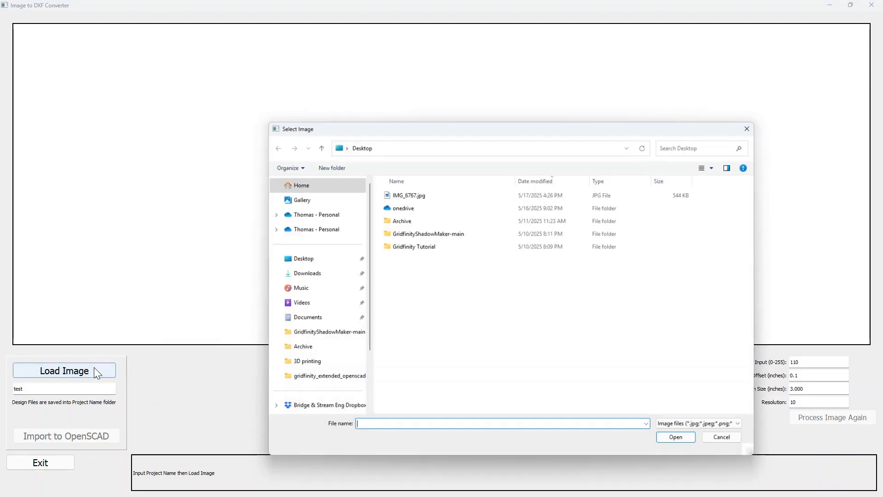
click(413, 195)
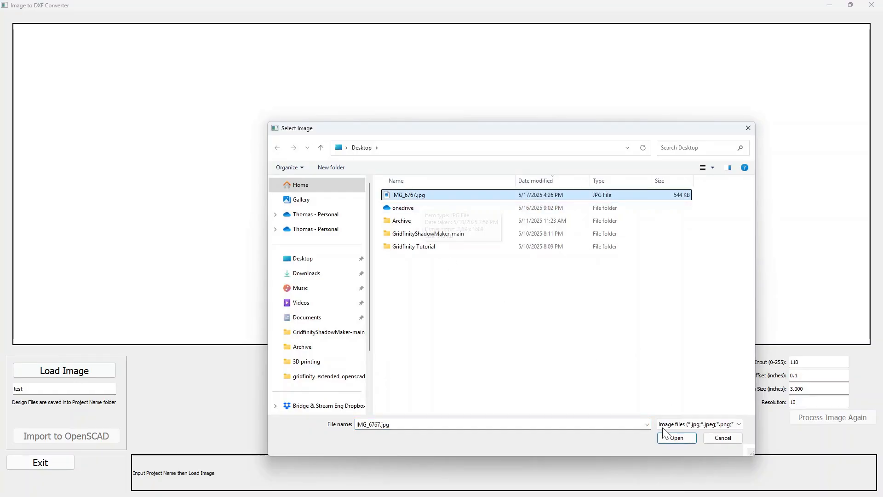
click(677, 438)
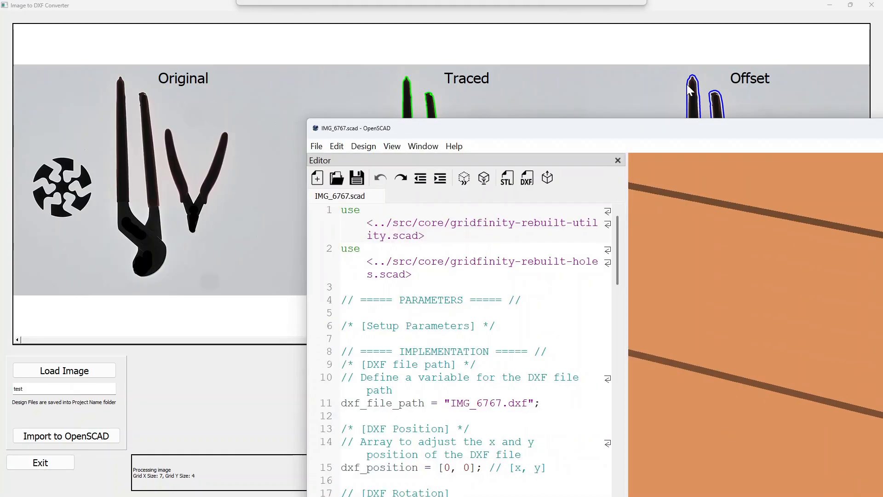
Open the generated design in OpenSCAD and inspect the shadow-board bin model
drag(686, 85, 443, 57)
double_click(444, 57)
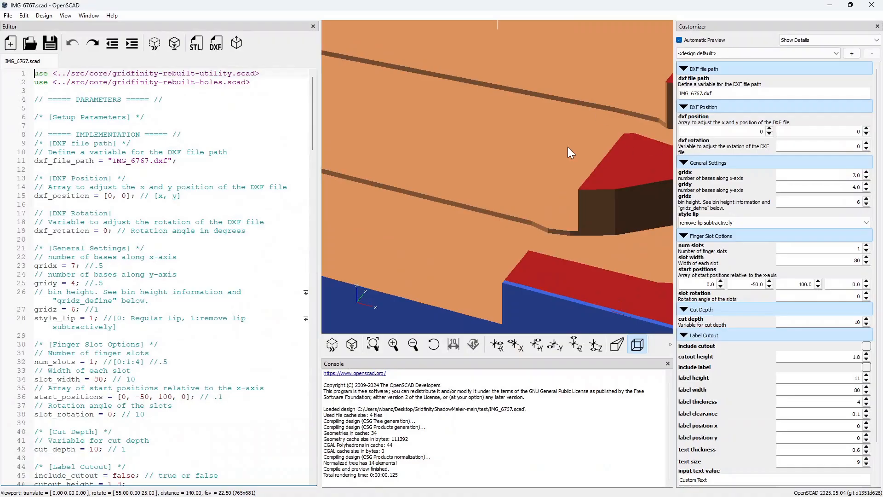
scroll(490, 160, down, 10)
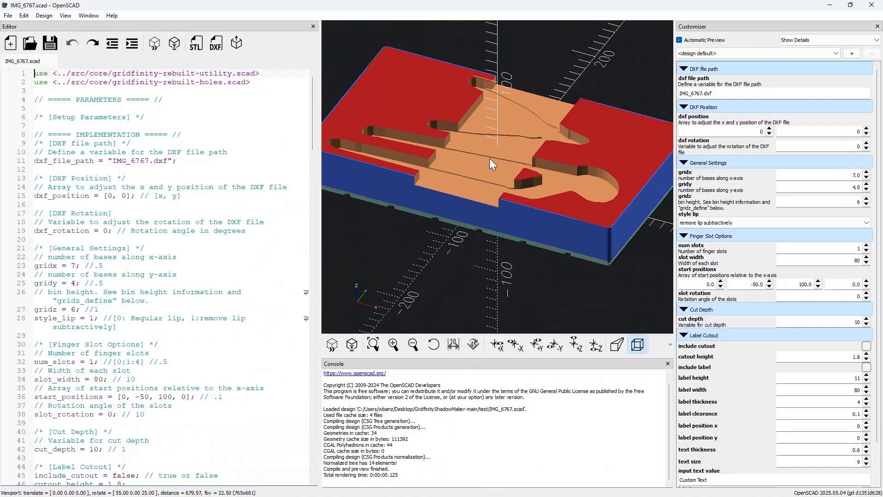
scroll(489, 158, down, 1)
drag(481, 175, 514, 216)
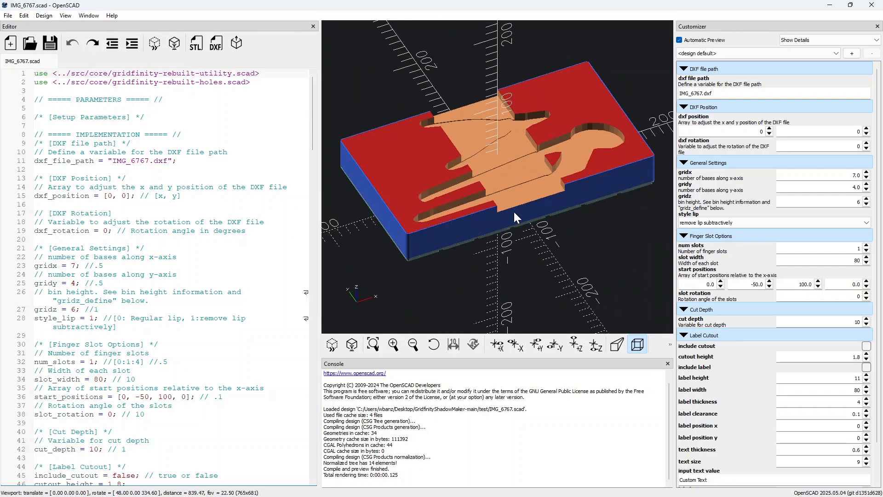
scroll(514, 211, up, 1)
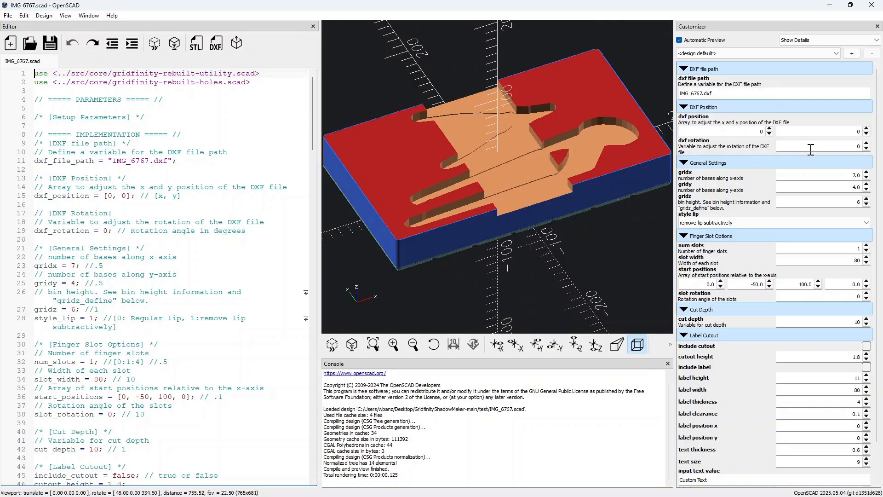
click(867, 185)
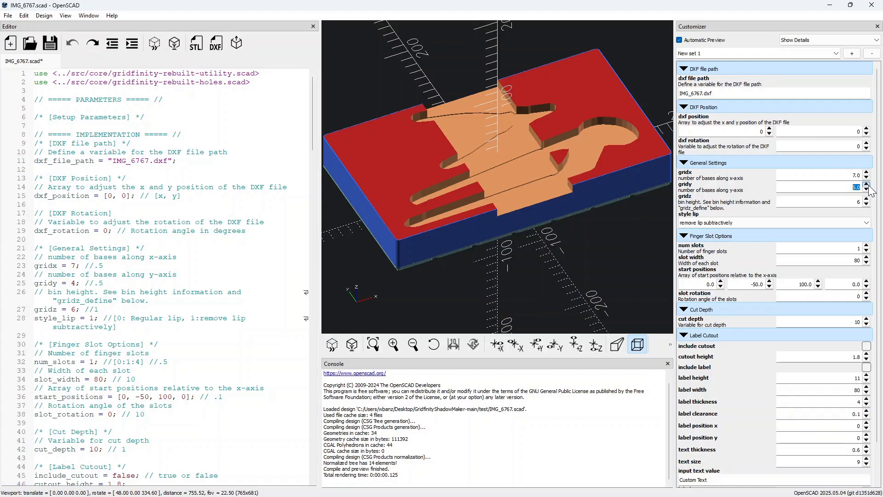
click(867, 189)
click(866, 178)
click(867, 178)
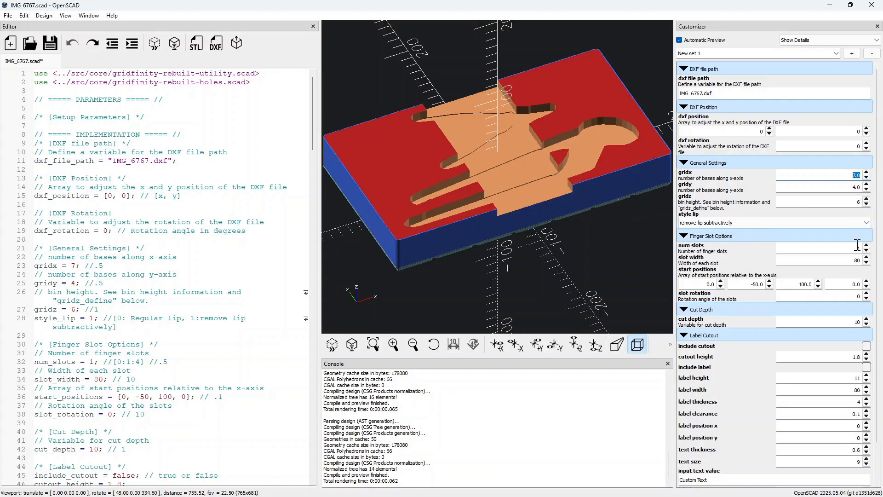
Set the finger slot width to 60 and the cut depth to 30, collapsing the Label Cutout section
double_click(847, 262)
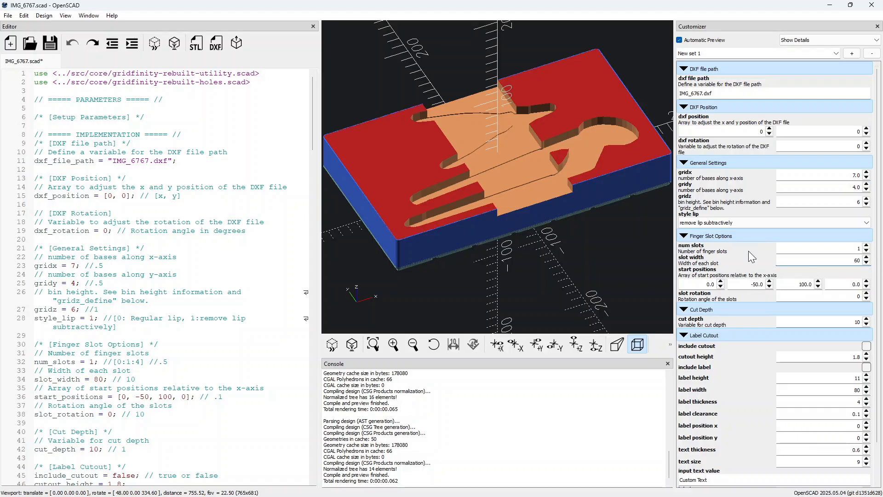
double_click(837, 322)
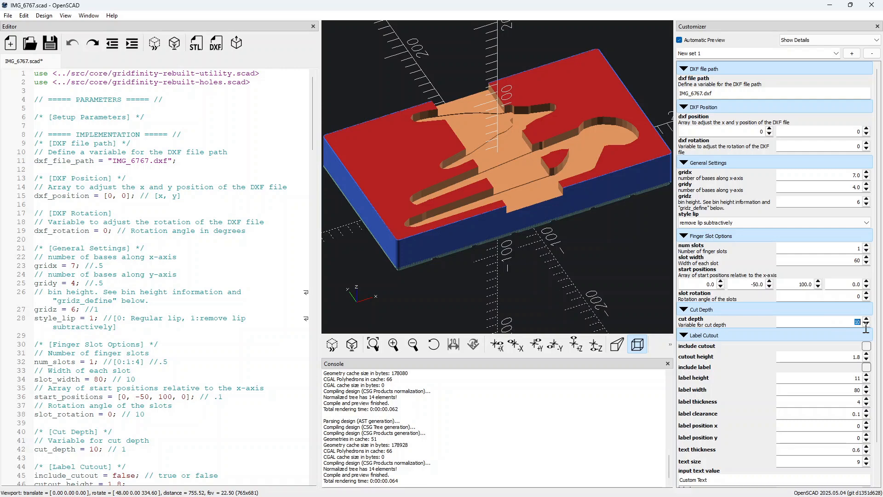
text(30)
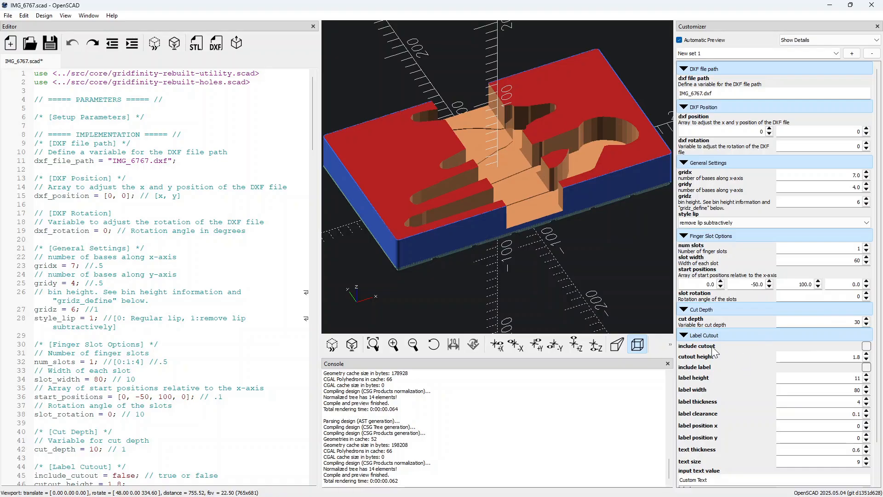
click(683, 334)
mouse_move(440, 66)
mouse_down()
mouse_move(452, 81)
mouse_move(449, 65)
mouse_up()
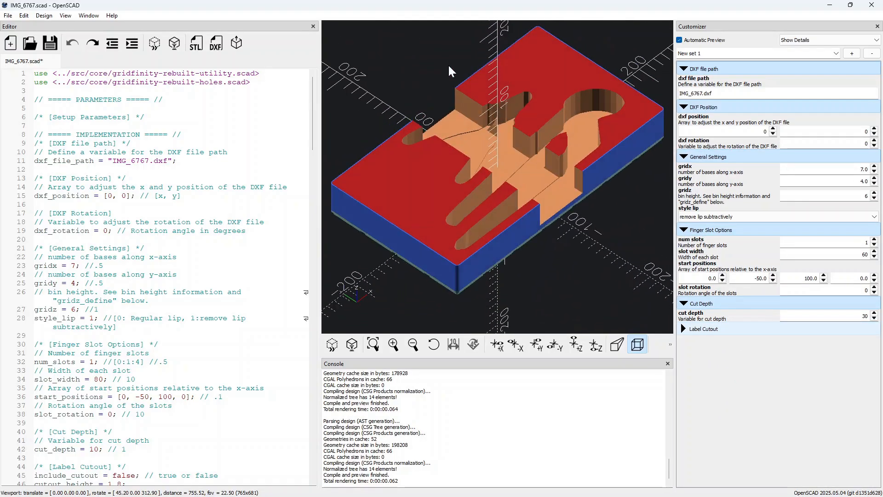
Set the cut depth to 20
double_click(845, 317)
text(20)
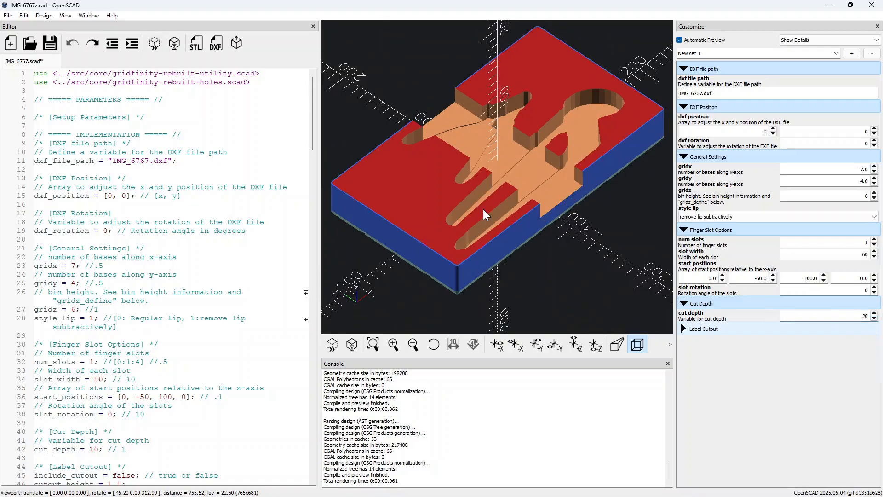
drag(377, 97, 367, 96)
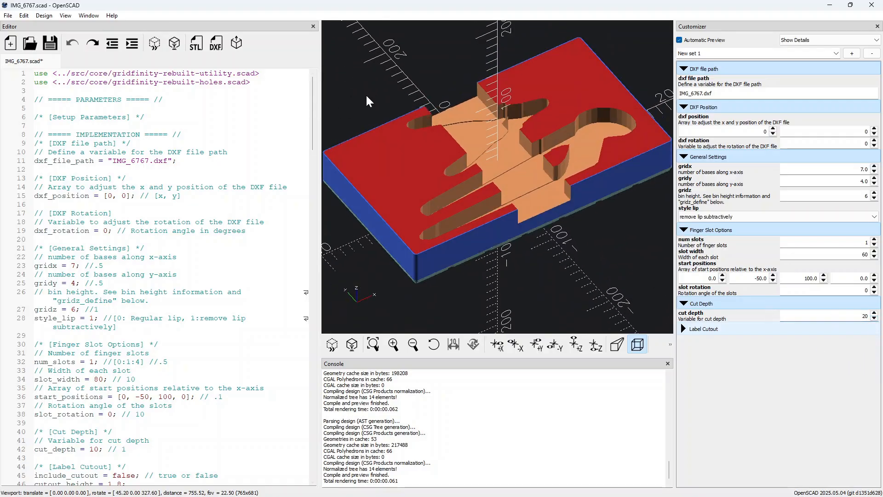
Render the bin and export it as the STL file IMG_6767.stl into the test folder
click(175, 48)
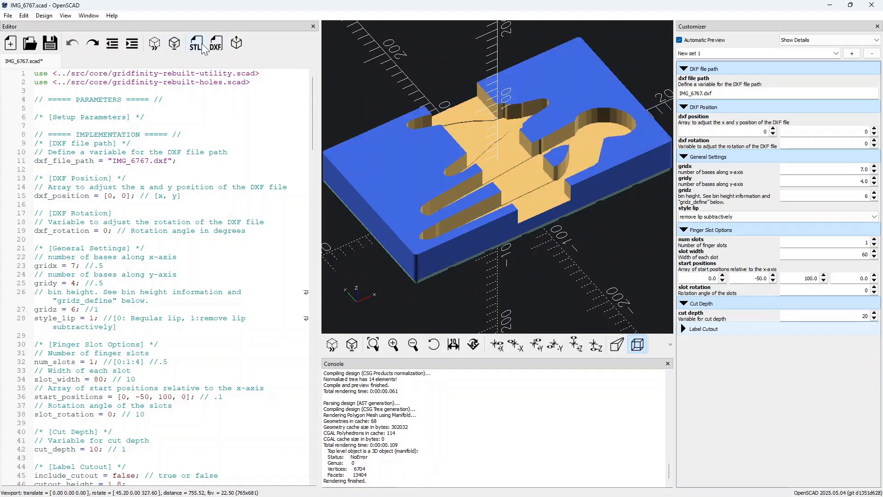
click(196, 47)
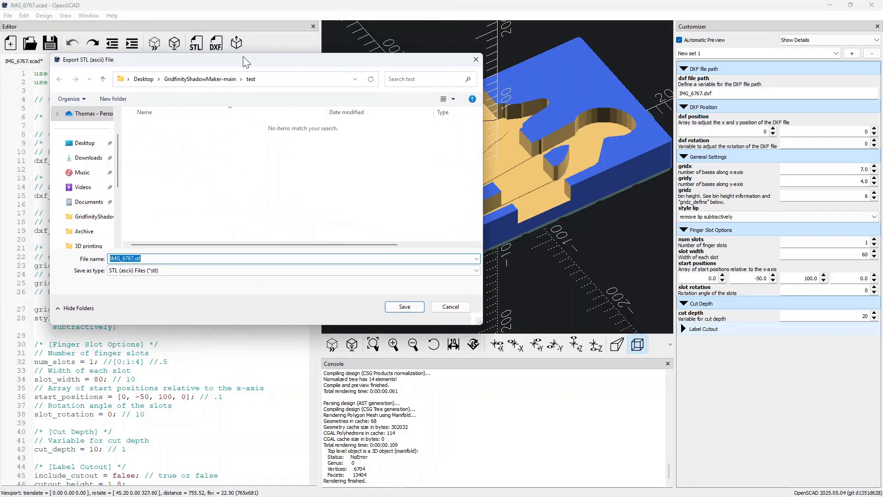
click(133, 259)
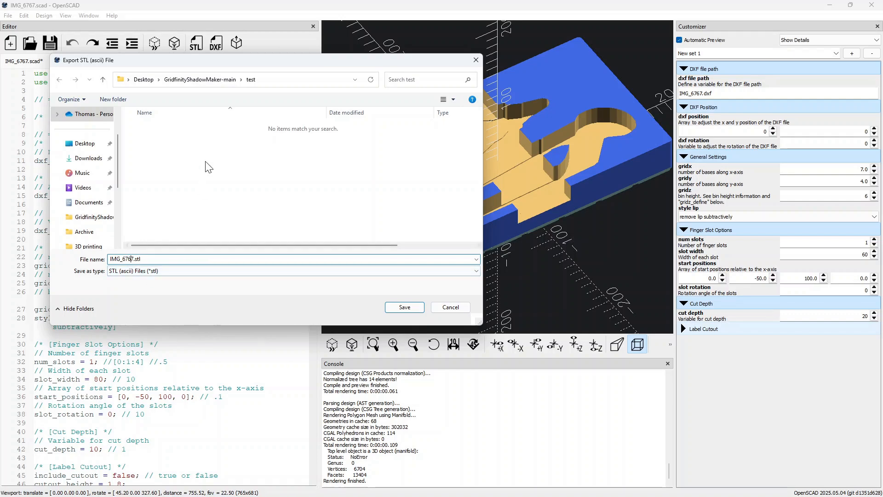
click(397, 308)
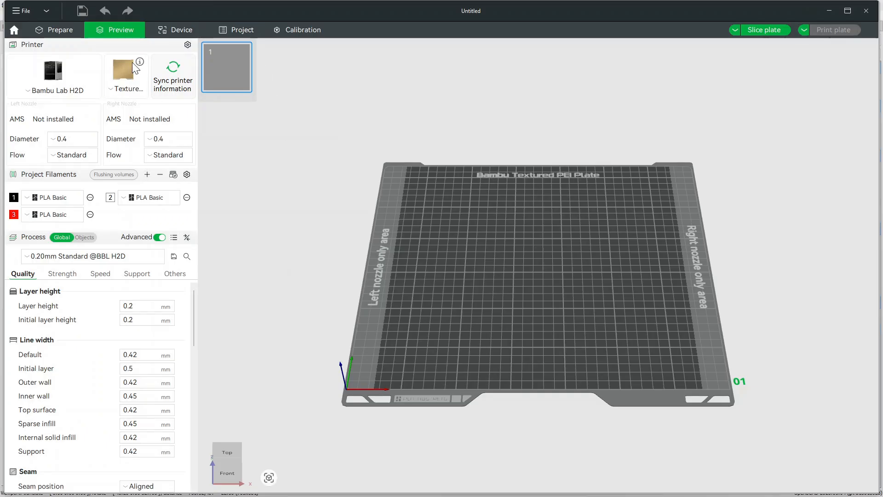
Switch to Bambu Studio and import IMG_6767.stl from the test folder onto the build plate
click(66, 30)
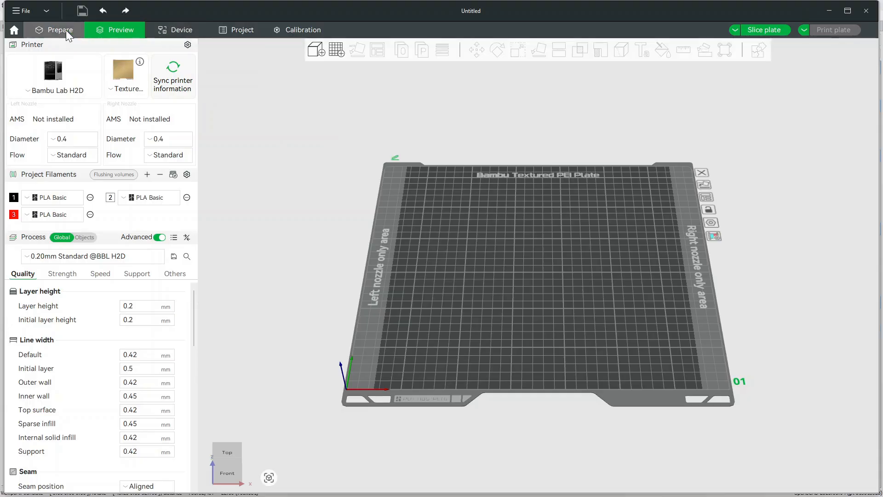
click(320, 48)
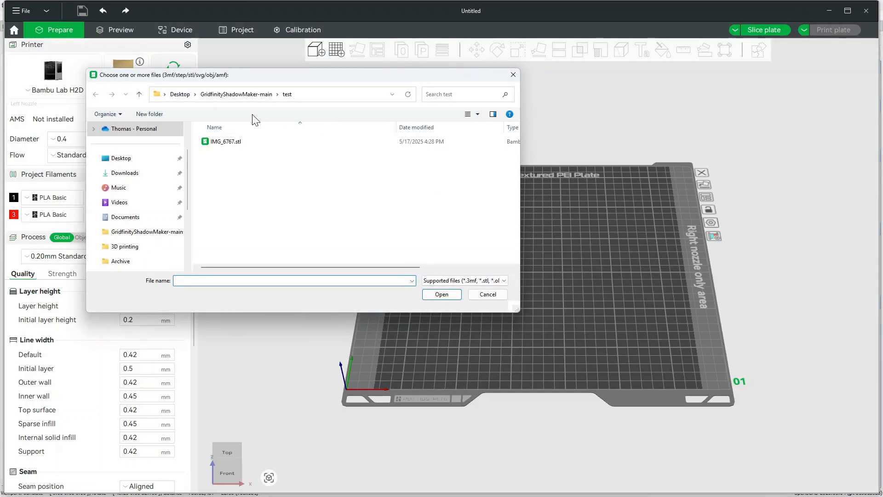
click(238, 144)
click(434, 296)
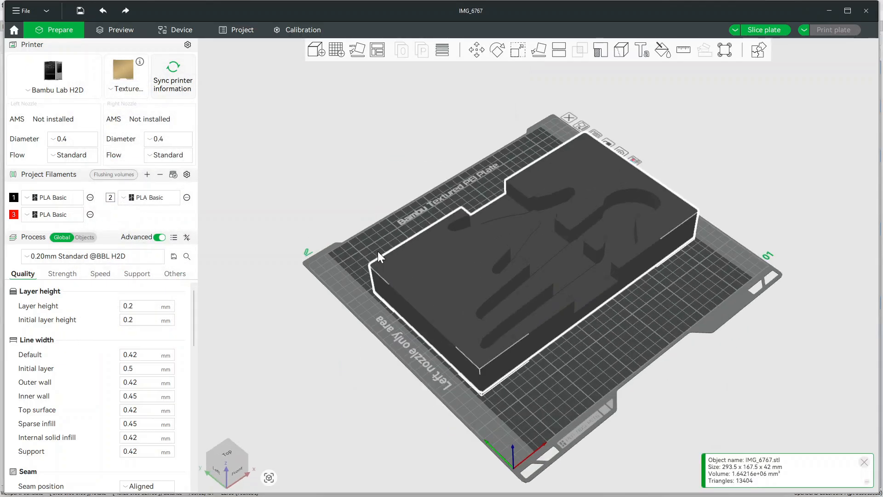
drag(403, 215, 421, 218)
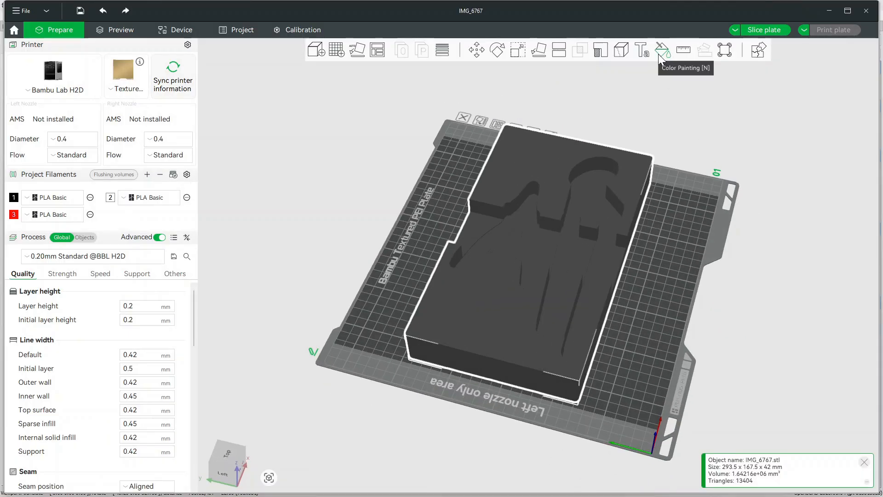
Color-paint the tool pockets with filament 3 using the fill tool
click(658, 54)
click(696, 85)
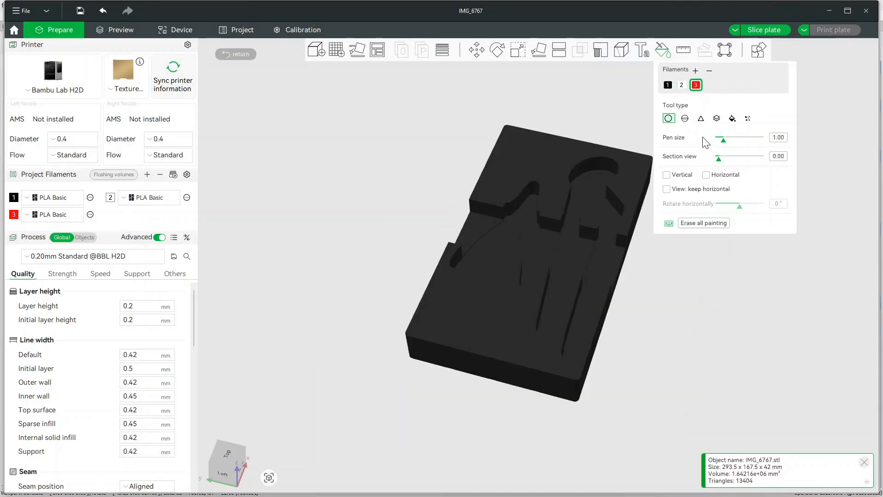
click(733, 118)
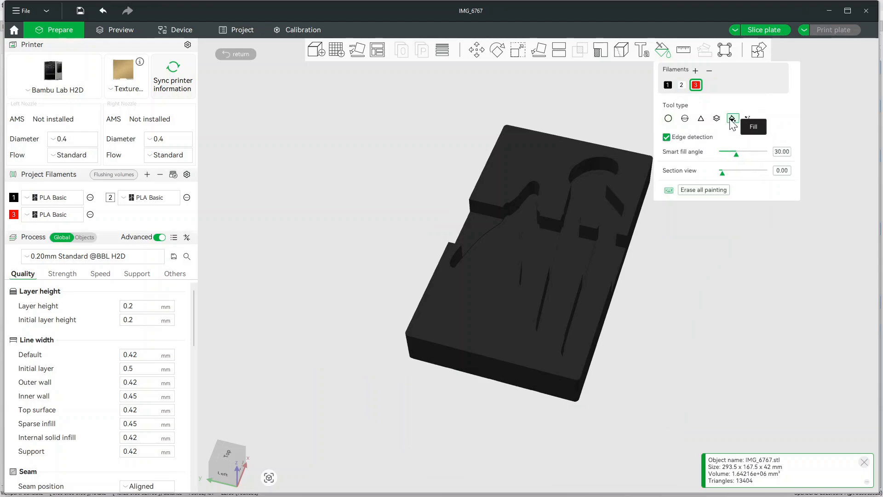
click(588, 188)
click(532, 240)
mouse_move(673, 302)
mouse_down()
mouse_move(657, 309)
mouse_move(672, 309)
mouse_move(607, 384)
mouse_move(574, 382)
mouse_move(671, 330)
mouse_up()
key(Escape)
mouse_move(610, 370)
mouse_down()
mouse_move(647, 361)
mouse_move(632, 368)
mouse_move(628, 325)
mouse_up()
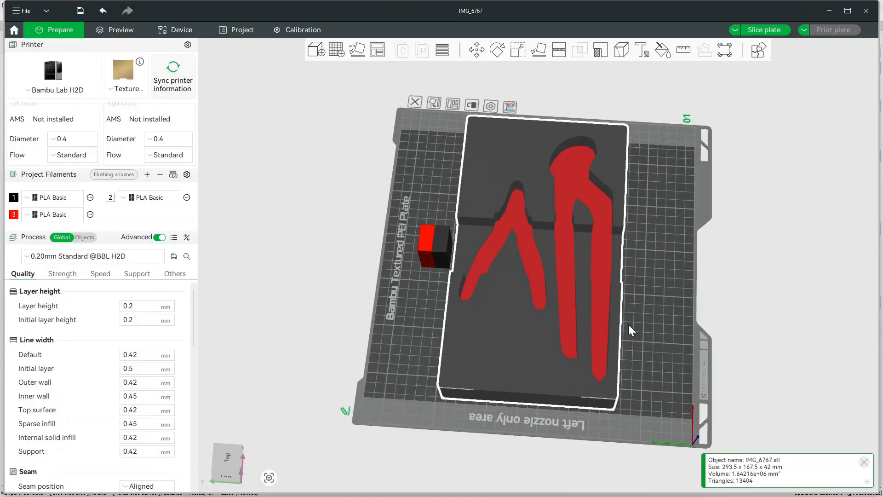
Open the Text tool and set the font to Arial Rounded MT Bold
click(642, 53)
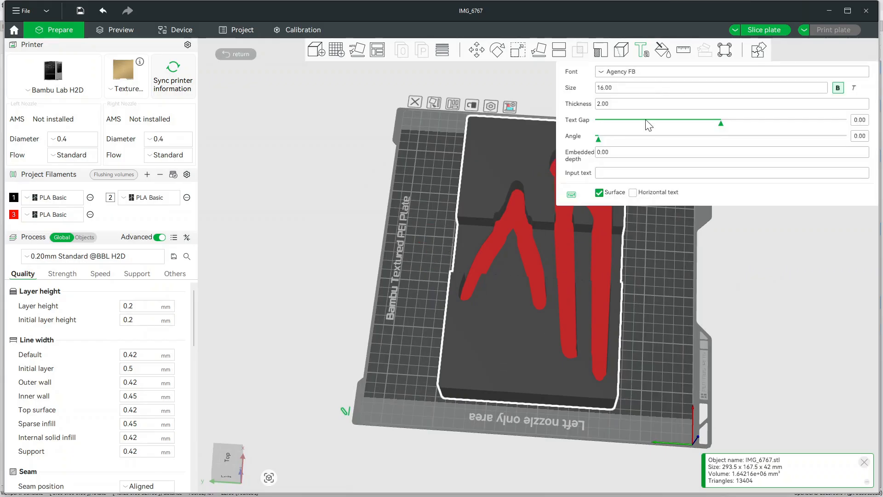
click(644, 71)
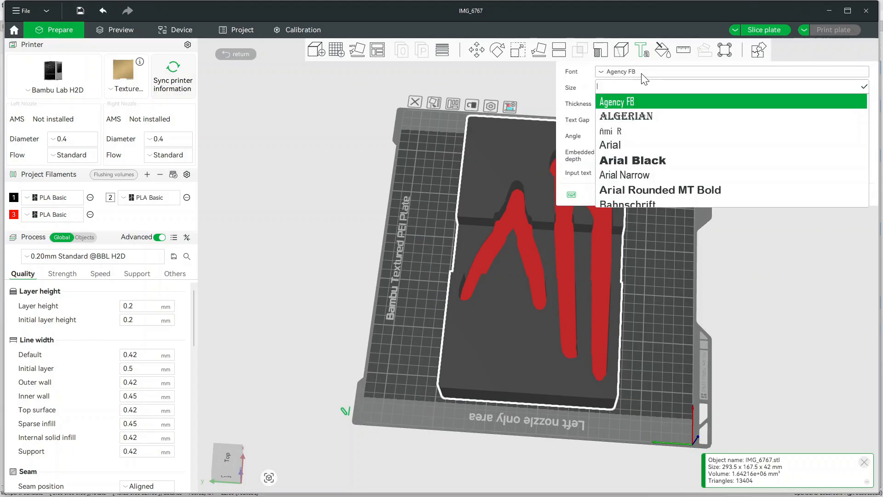
text(ae)
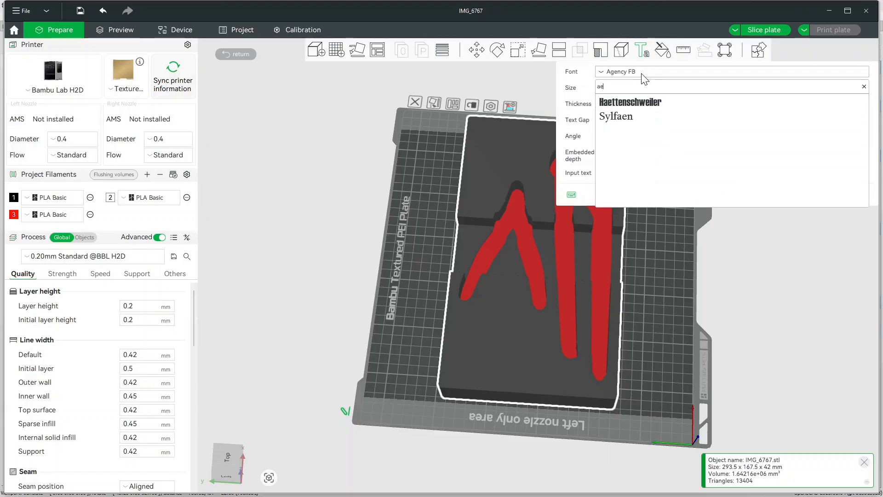
text(ia)
key(BackSpace)
key(BackSpace)
key(BackSpace)
text(ria)
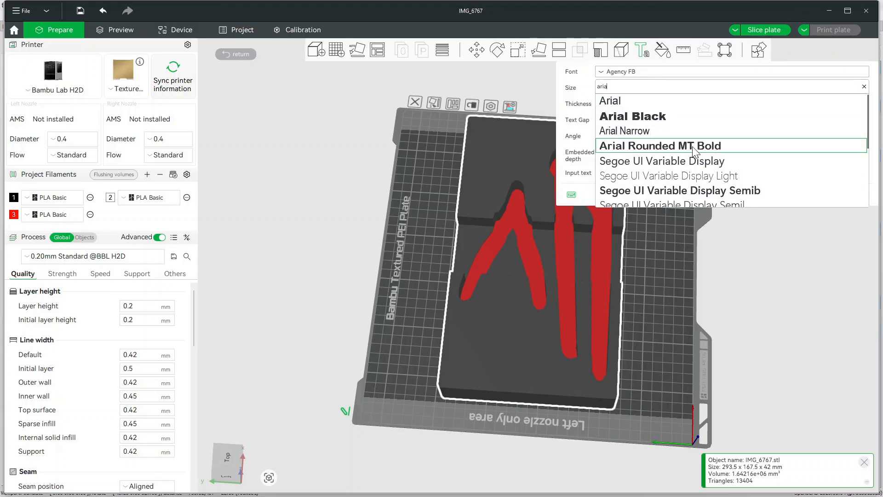
click(715, 150)
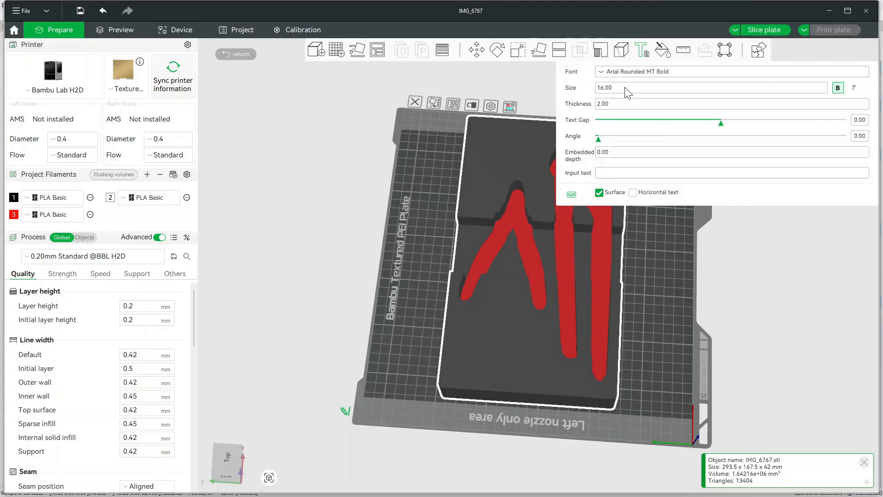
Set the text thickness to 0.9 and place a Pliers text label on the bin floor
click(624, 109)
text(.9)
click(625, 174)
text(Pliers)
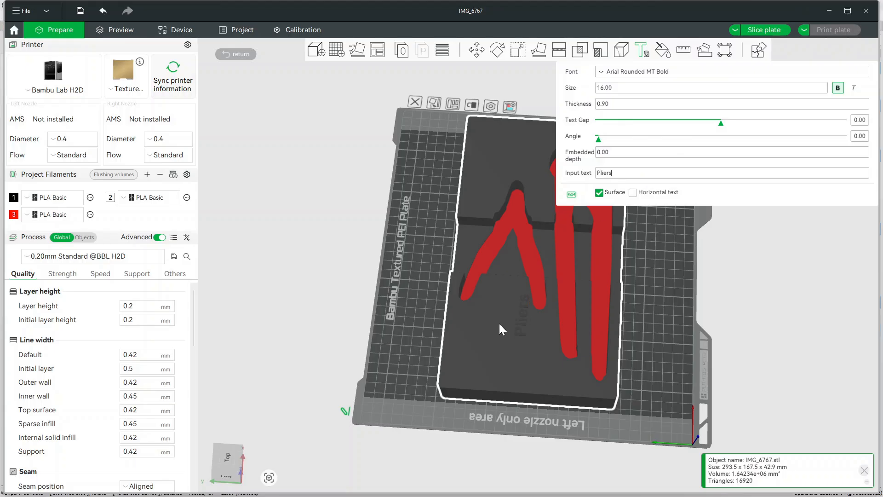
click(497, 309)
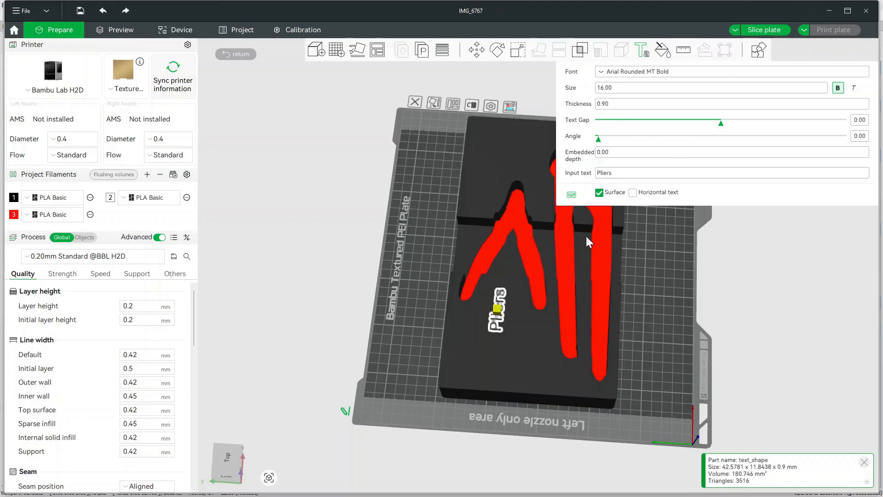
Change the label's text to Cutters
click(631, 175)
text(Cutters)
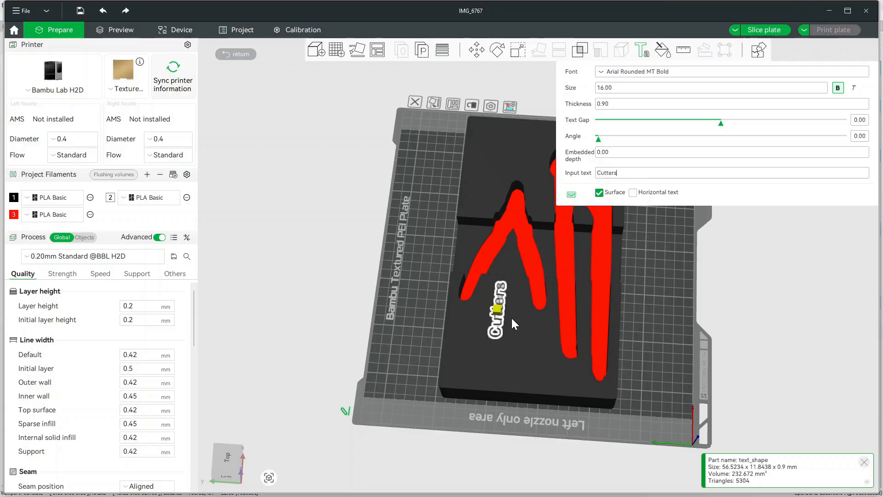
click(511, 318)
click(487, 317)
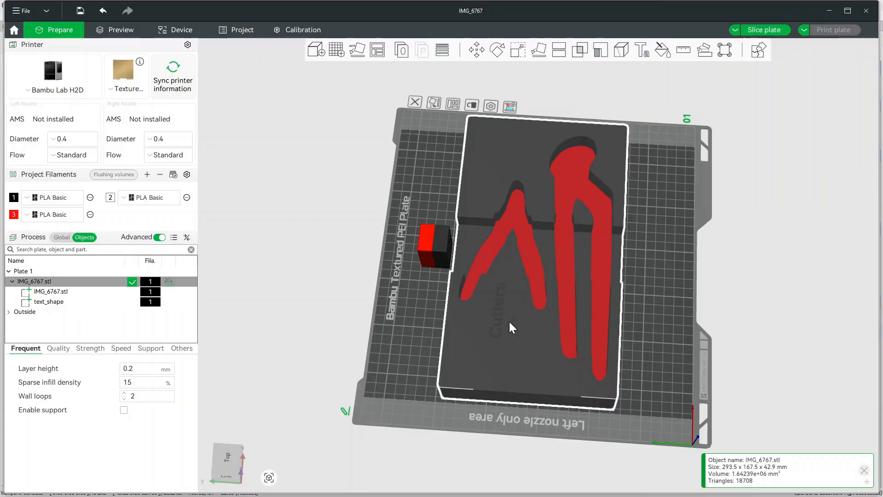
Assign filament 2 to the text label part
click(498, 294)
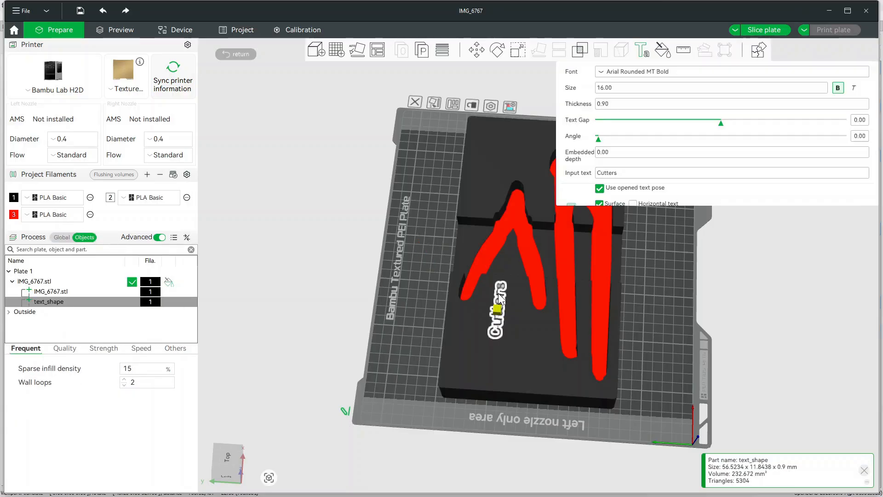
right_click(147, 304)
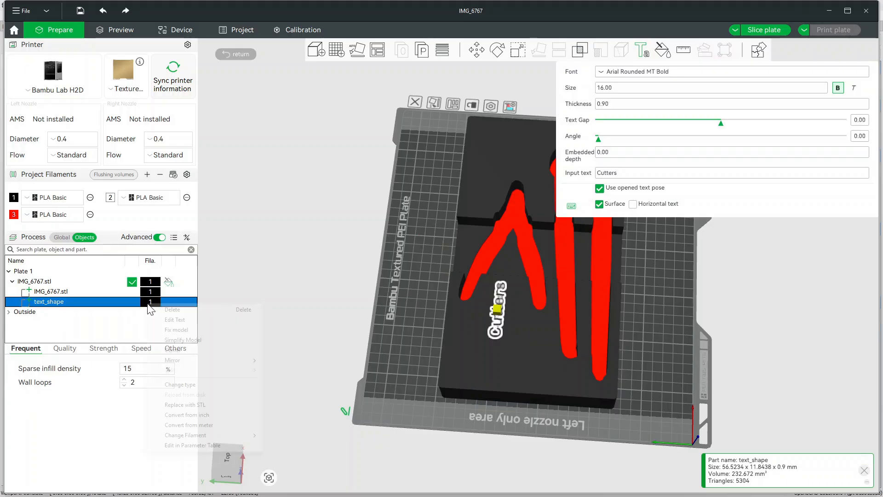
mouse_move(206, 436)
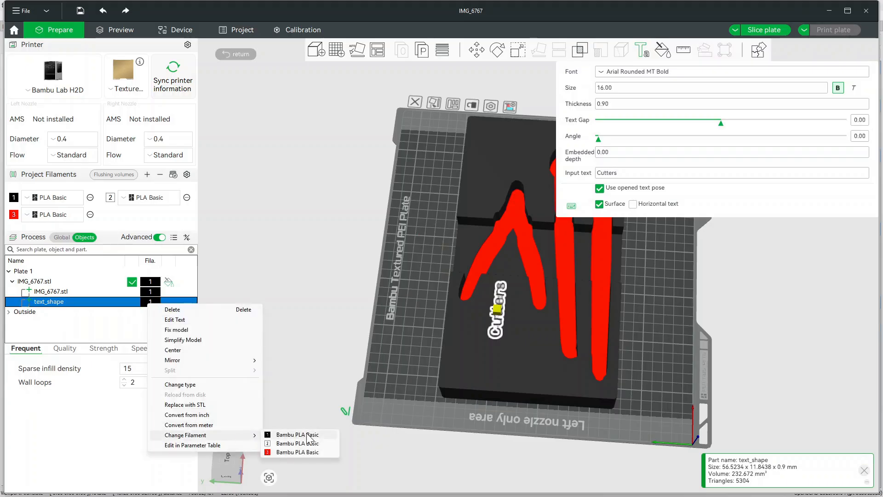
click(307, 442)
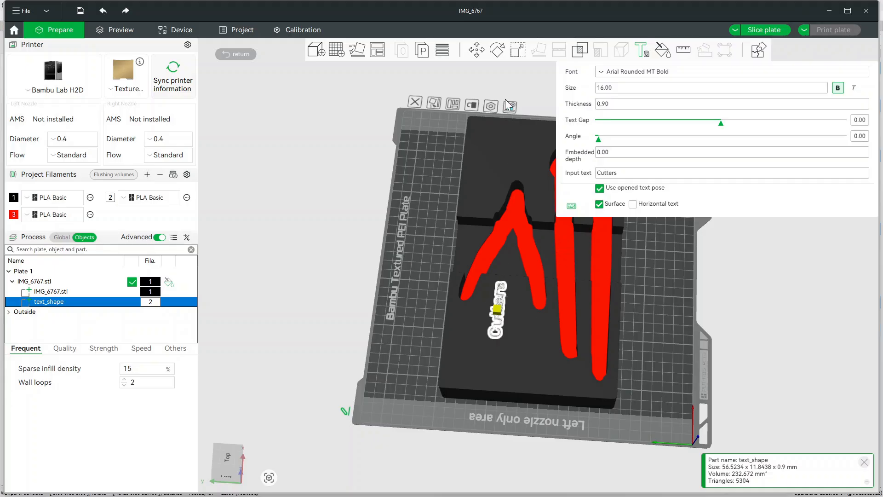
Rotate the text label to run horizontally across the bin
click(496, 51)
drag(512, 218, 603, 314)
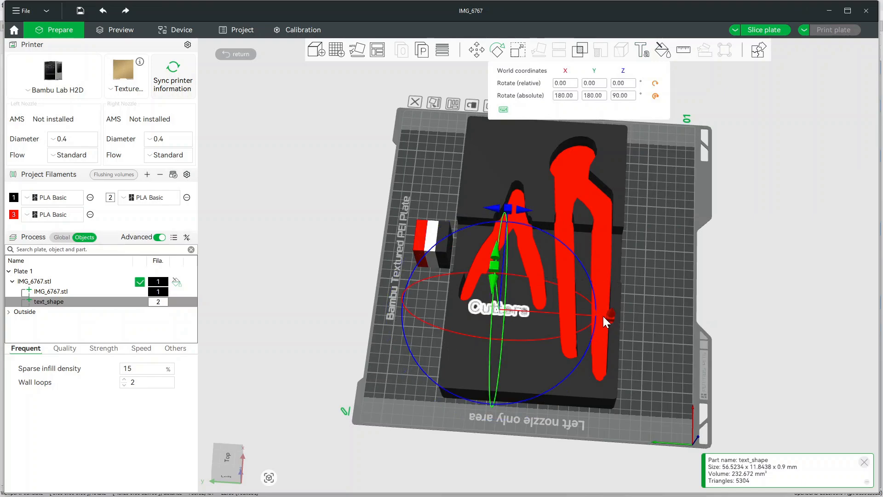
click(763, 289)
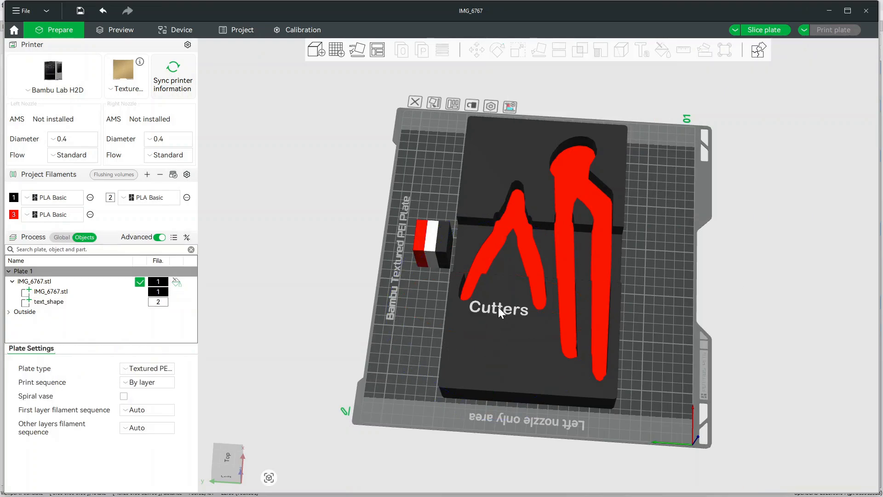
Reposition the Cutters label and rotate it again so it reads horizontally beside the cutters pocket
click(498, 306)
drag(499, 308, 495, 318)
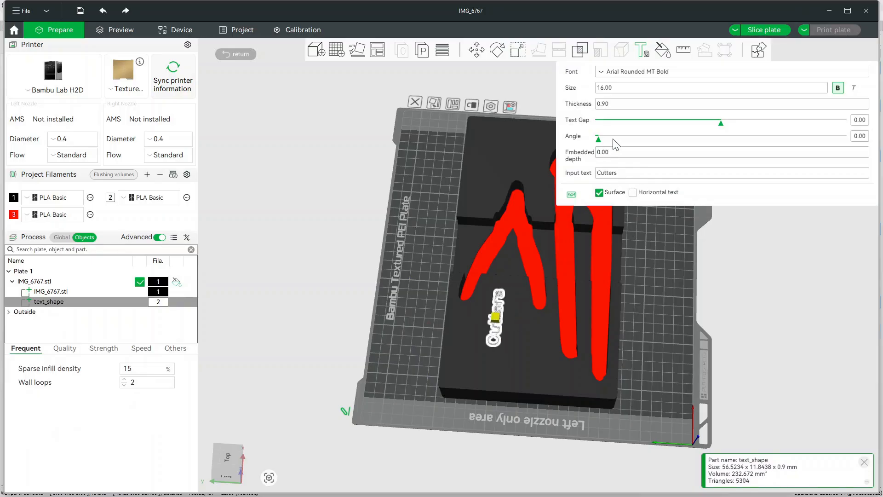
key(r)
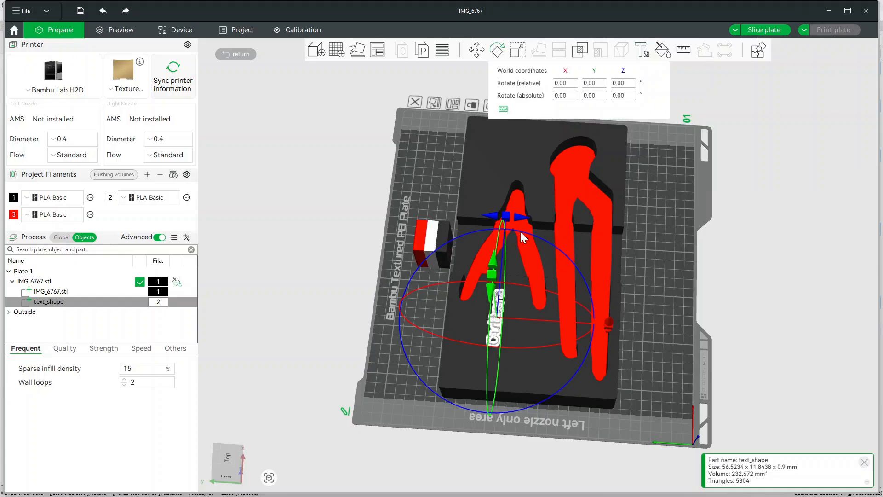
drag(526, 219, 602, 323)
click(776, 301)
Slice the plate
drag(782, 133, 767, 105)
scroll(652, 139, up, 6)
drag(617, 162, 617, 177)
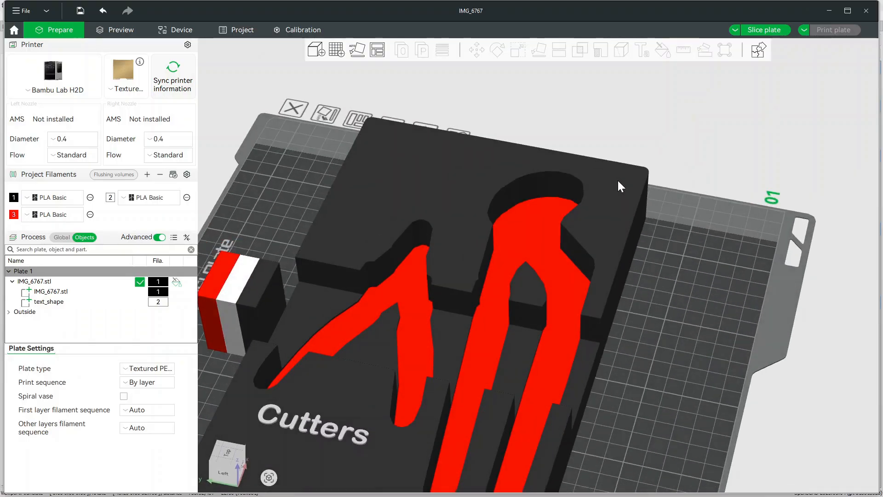
scroll(618, 177, down, 5)
drag(402, 176, 404, 185)
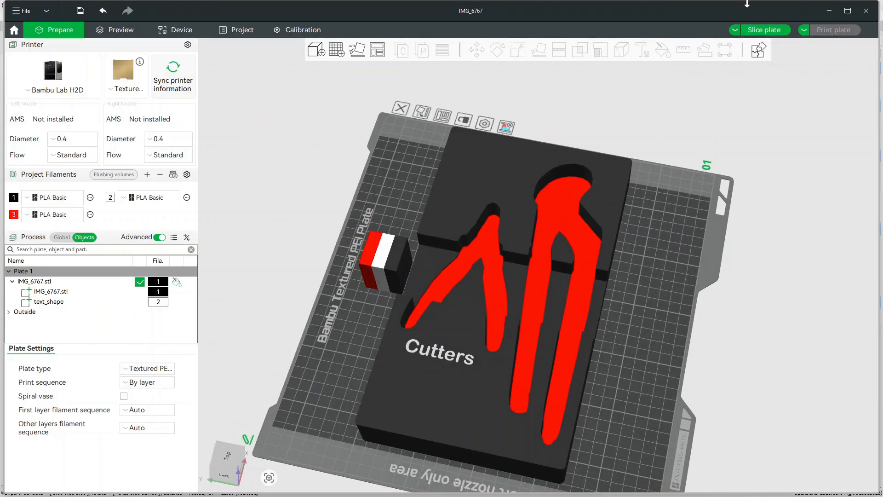
click(764, 29)
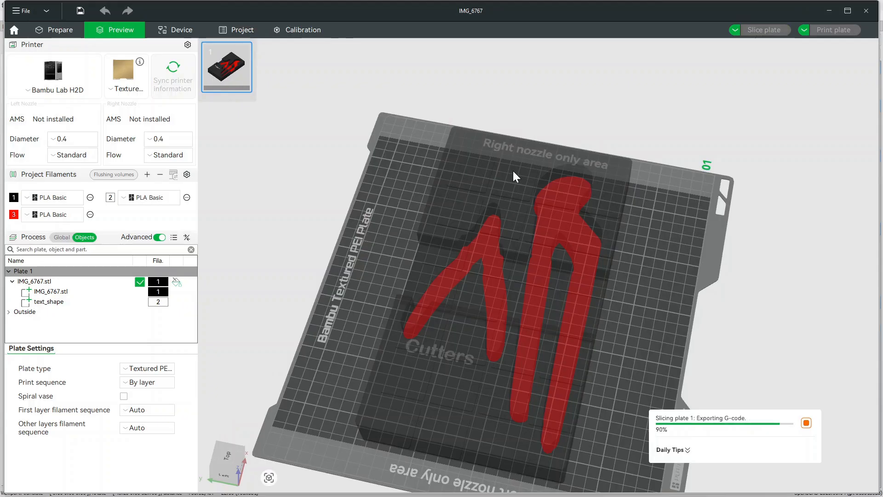
Switch the sliced preview's color scheme to Filament and examine the filament usage and print time
drag(399, 215, 393, 206)
click(704, 63)
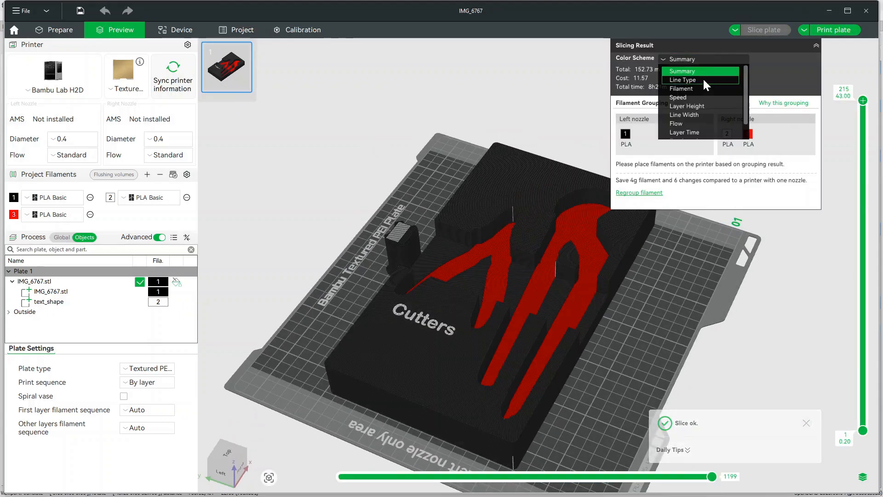
click(704, 79)
click(704, 63)
click(702, 88)
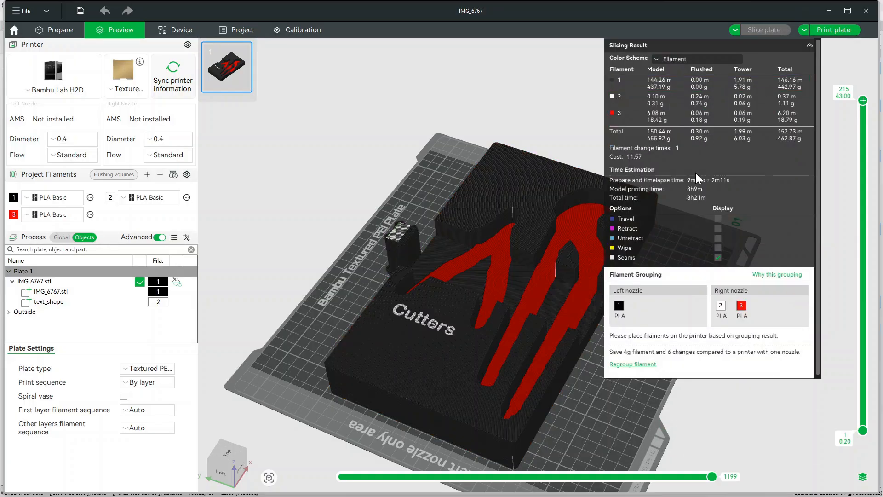
drag(398, 266, 285, 306)
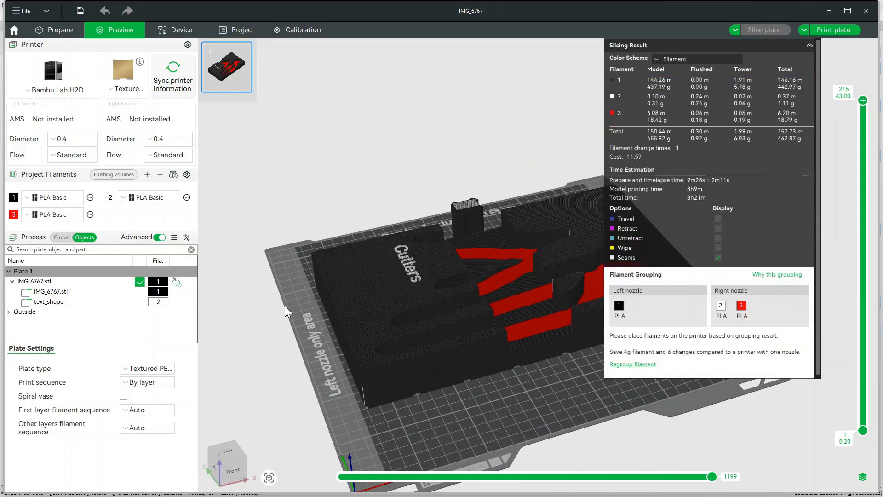